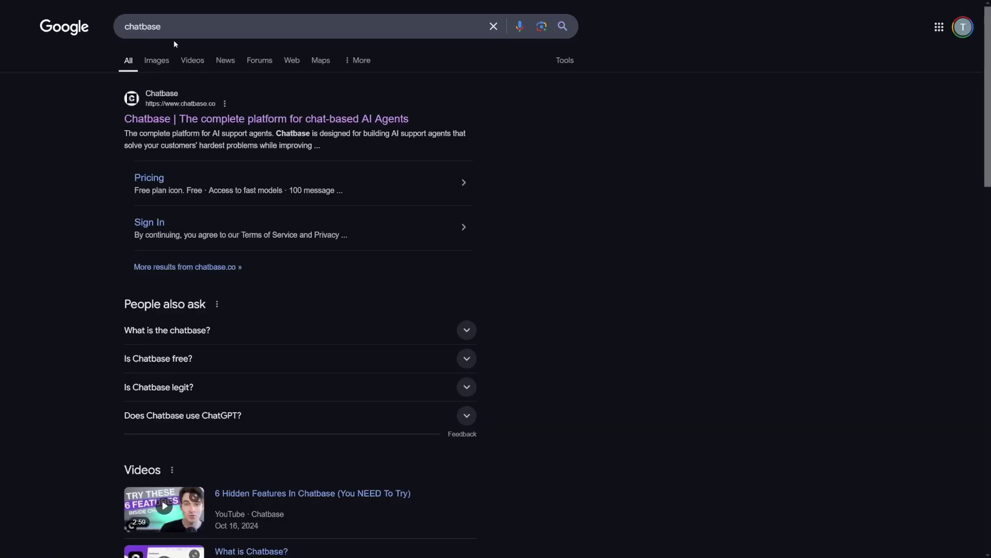
- Edit the 'chatbase' Google search query to get to the chatbase.co home page
left_click(183, 25)
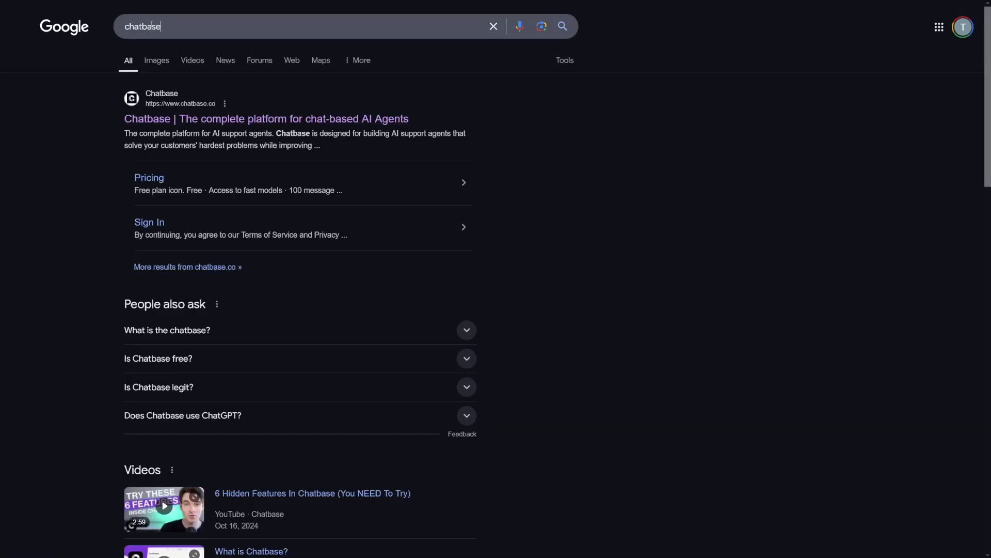
double_click(185, 23)
left_click(185, 22)
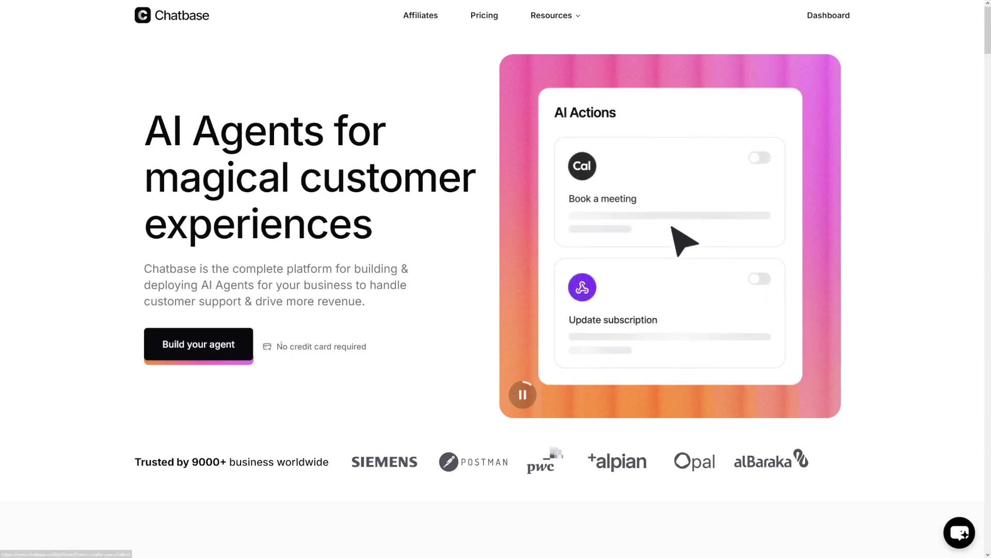
- Start a new agent with Success With Shopify.pdf attached as a file source (171,398 characters)
left_click(218, 350)
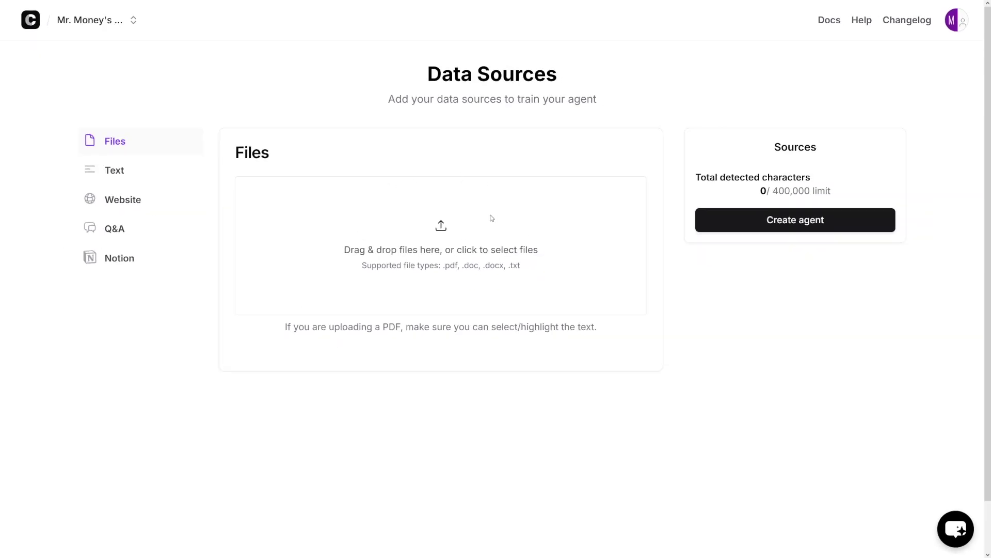
left_click_drag(430, 74, 558, 78)
left_click(336, 227)
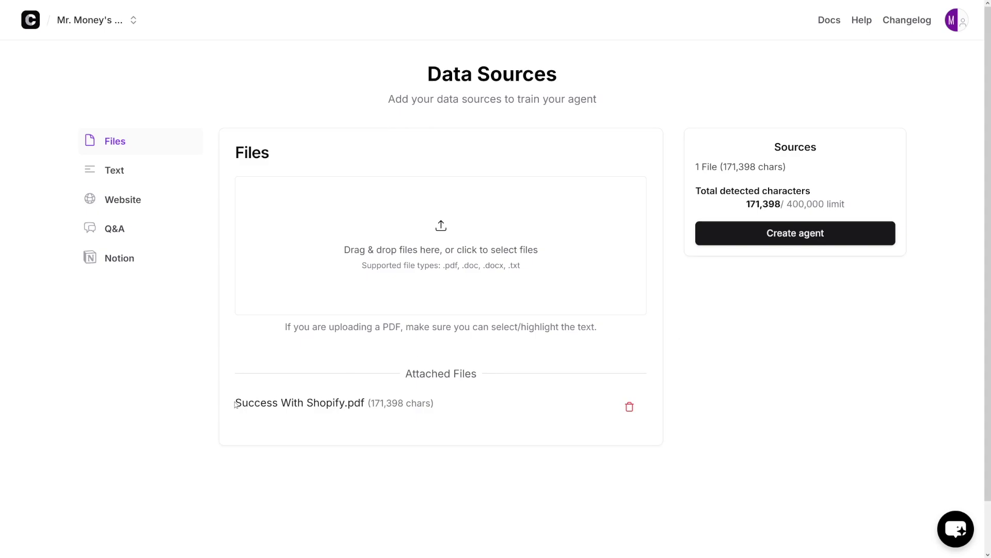
left_click_drag(235, 404, 348, 402)
left_click(345, 401)
left_click(129, 203)
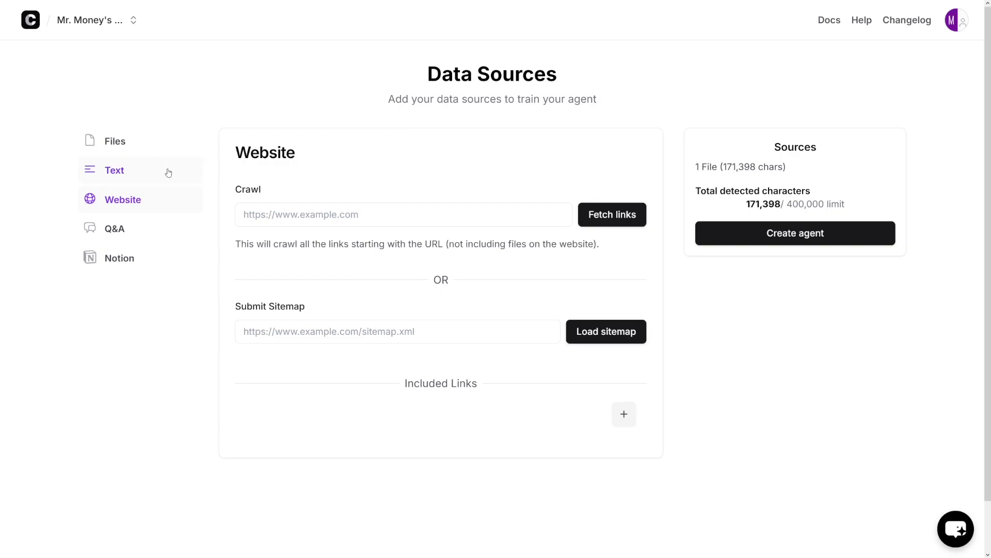
left_click(140, 149)
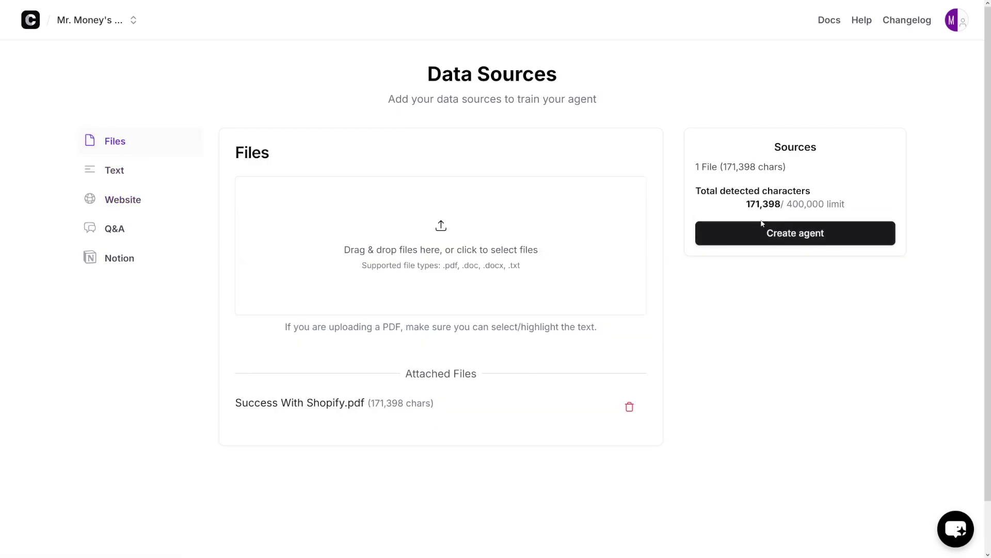
- Create the agent from the Shopify PDF and let training finish until the Playground greeting appears
left_click(847, 242)
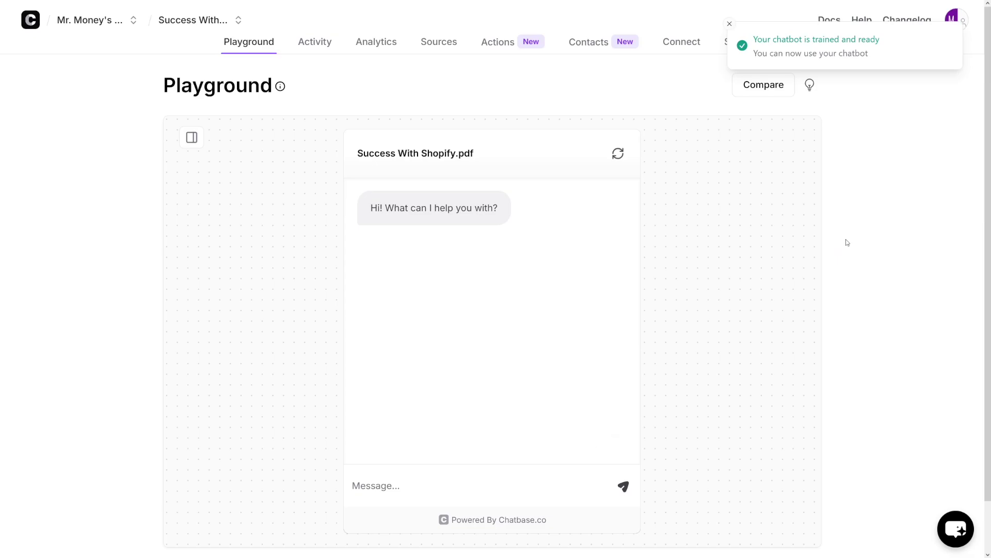
scroll(489, 284, "down", 1)
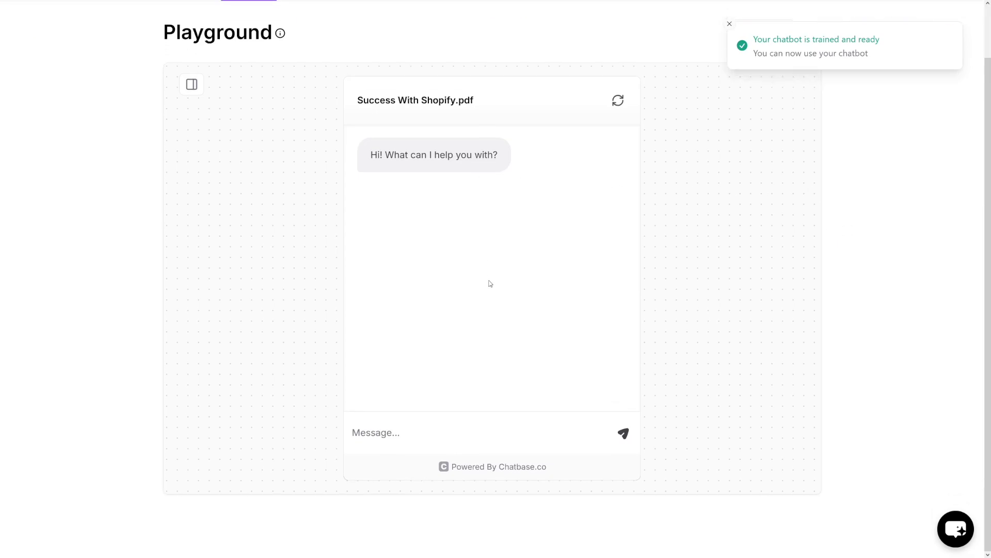
scroll(471, 303, "up", 1)
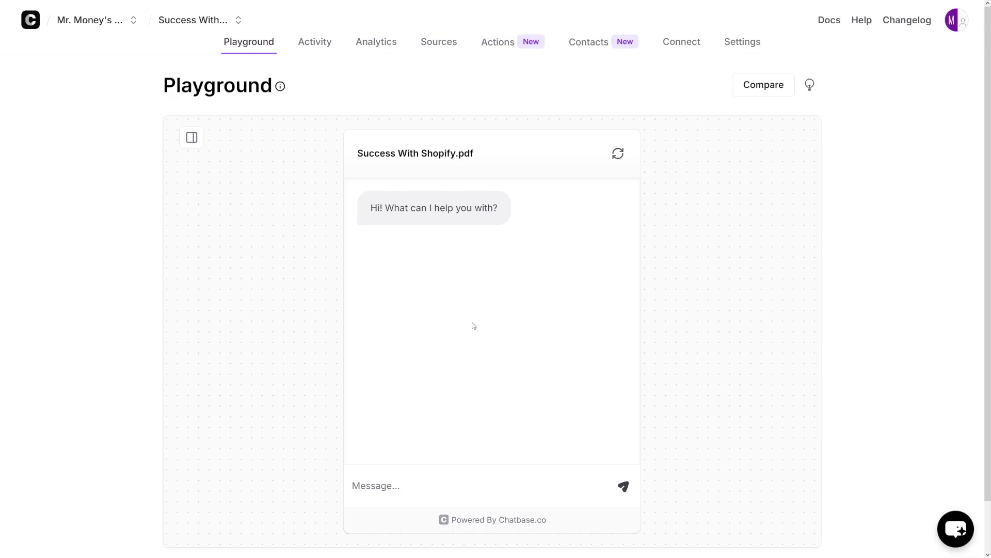
scroll(473, 326, "down", 1)
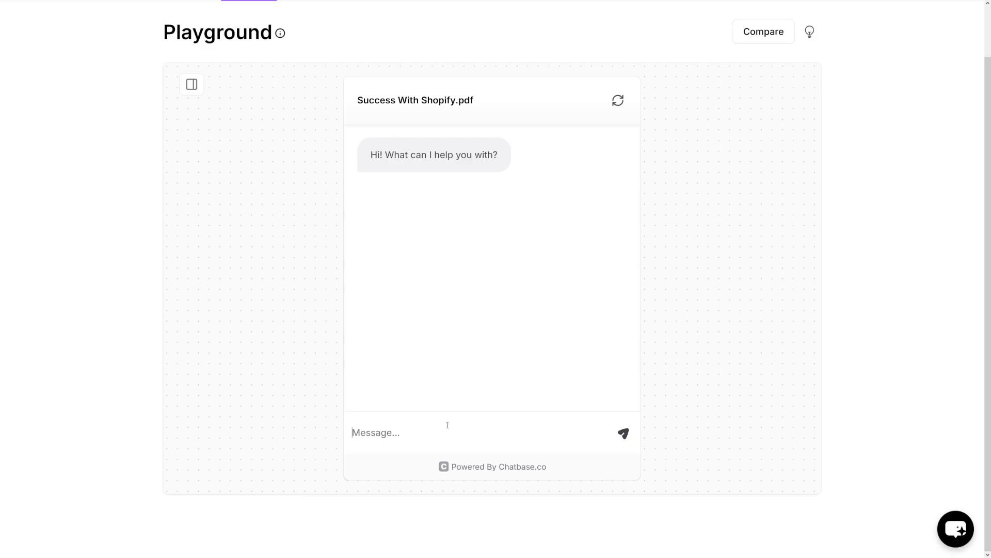
- Ask the agent 'how can I set up shipping with shopify' and read its answer
type("how can I set up shipping wit")
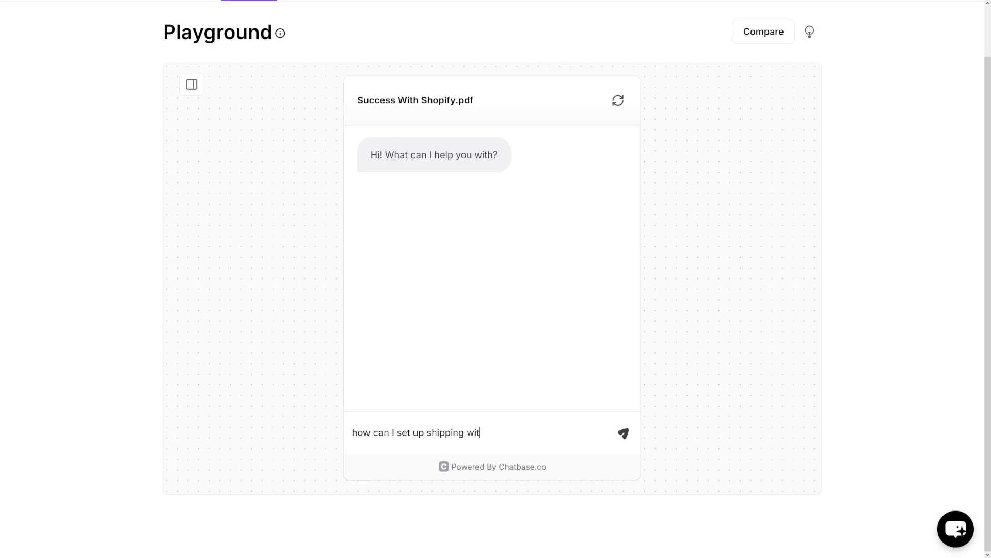
type("h shopify")
left_click(623, 433)
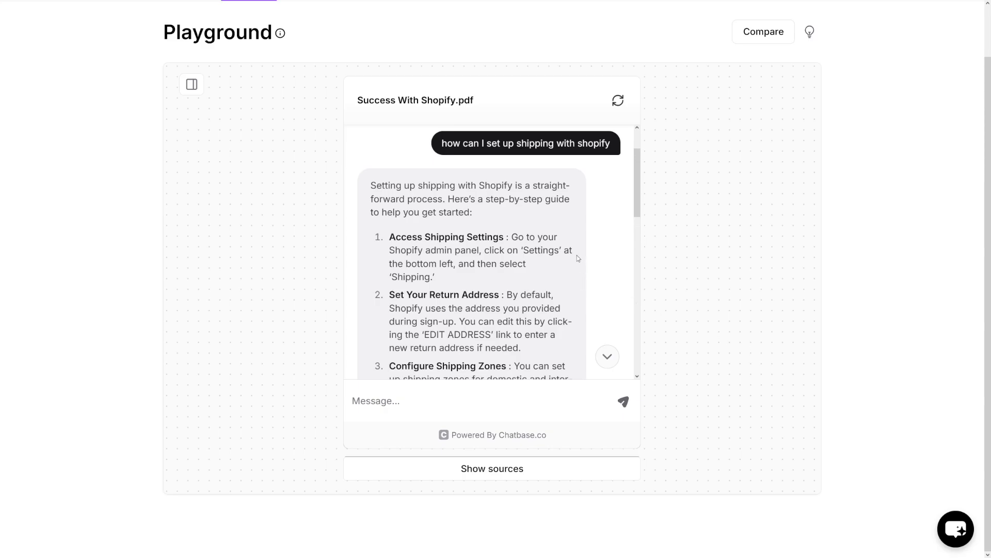
scroll(577, 255, "down", 12)
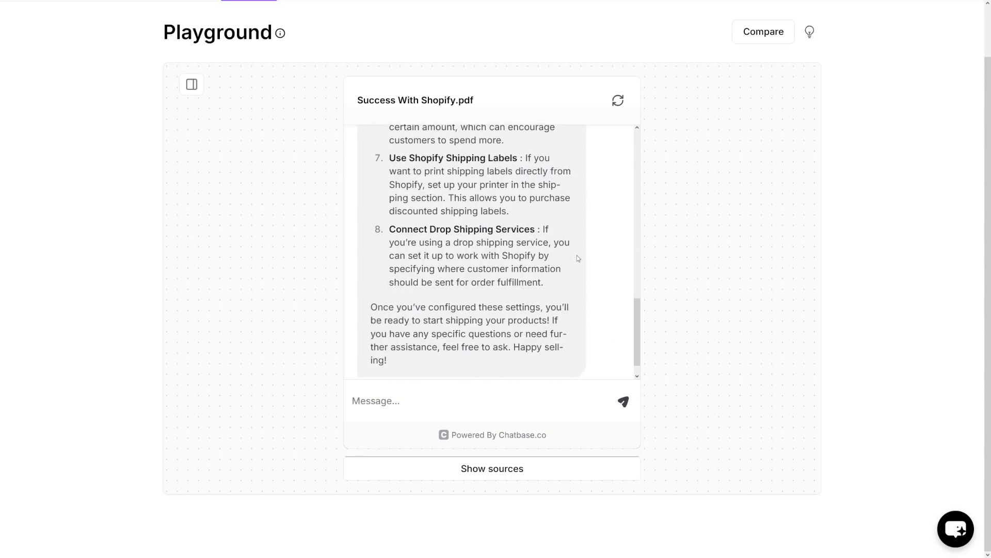
- Ask the follow-up 'what about marketing?' and review the numbered list of strategies
left_click(492, 387)
type("wh")
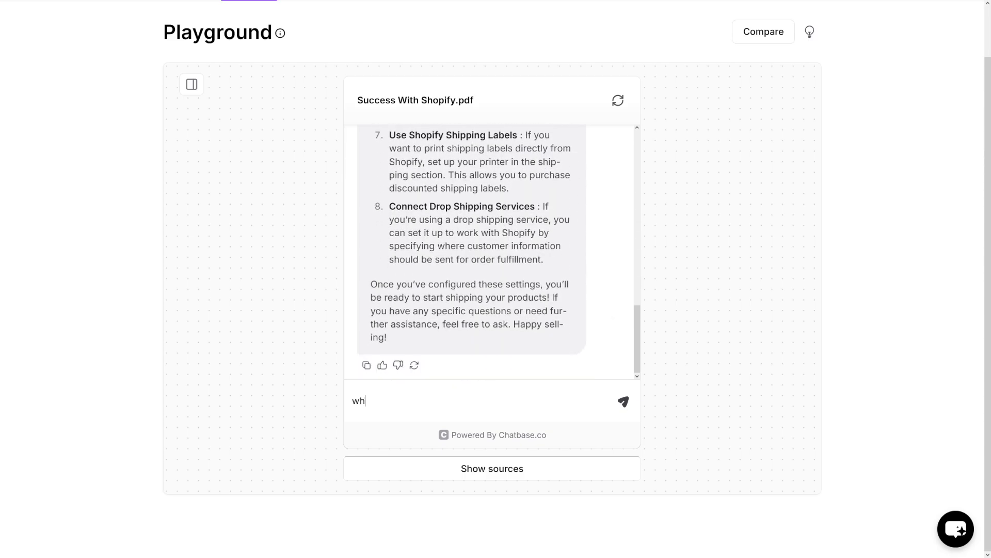
type("at about marketing?")
key("Return")
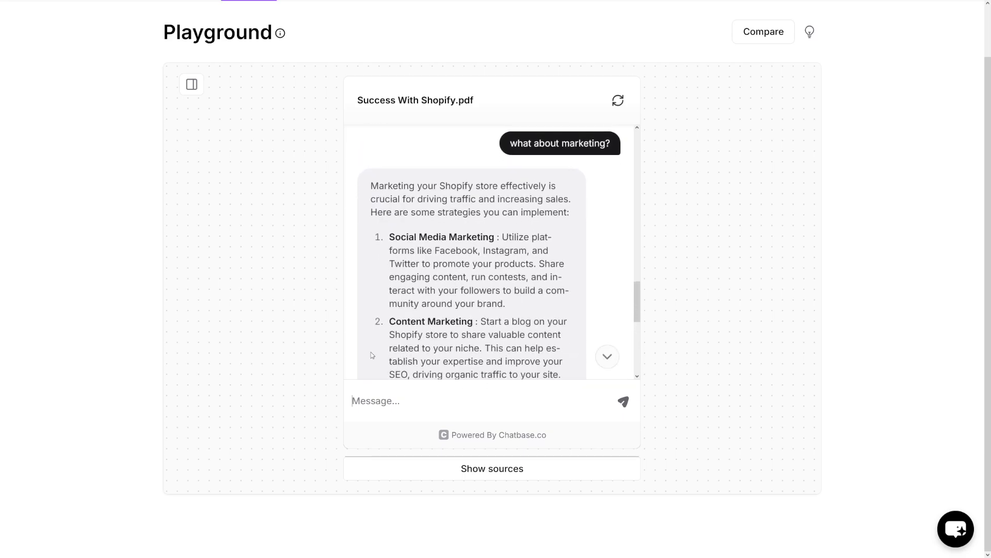
scroll(580, 265, "down", 5)
scroll(557, 236, "down", 4)
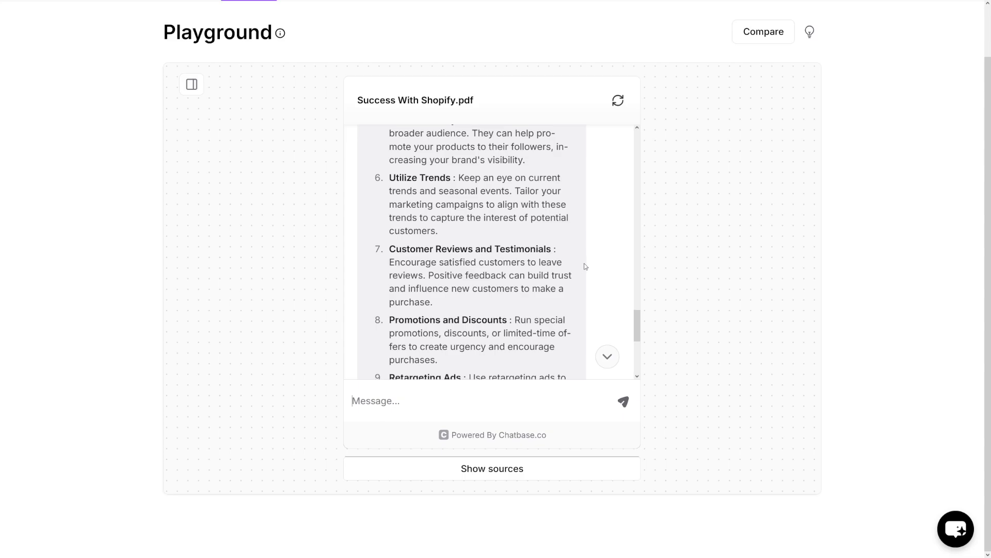
scroll(699, 286, "up", 1)
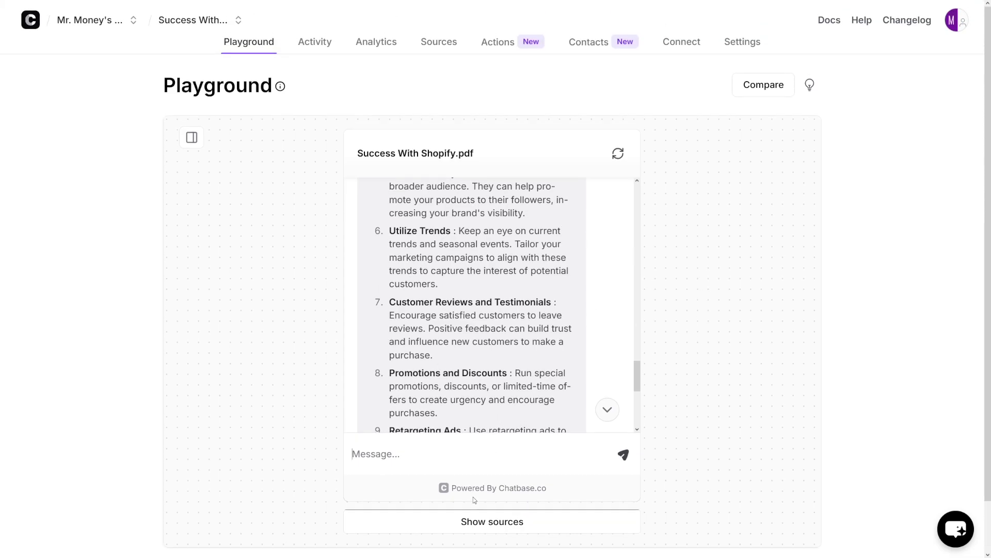
- Review the PDF sources behind the marketing answer, then close the sources window
left_click(472, 528)
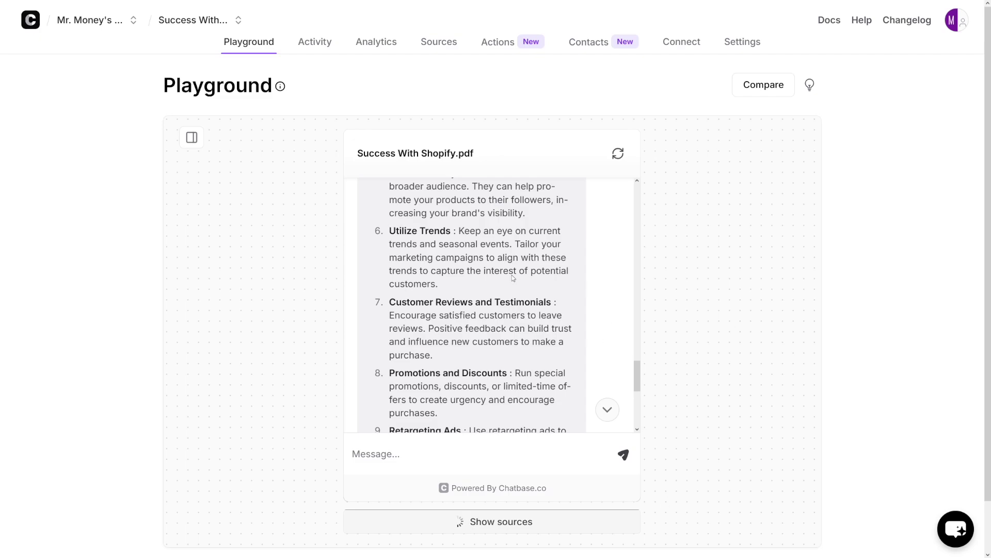
scroll(490, 280, "down", 15)
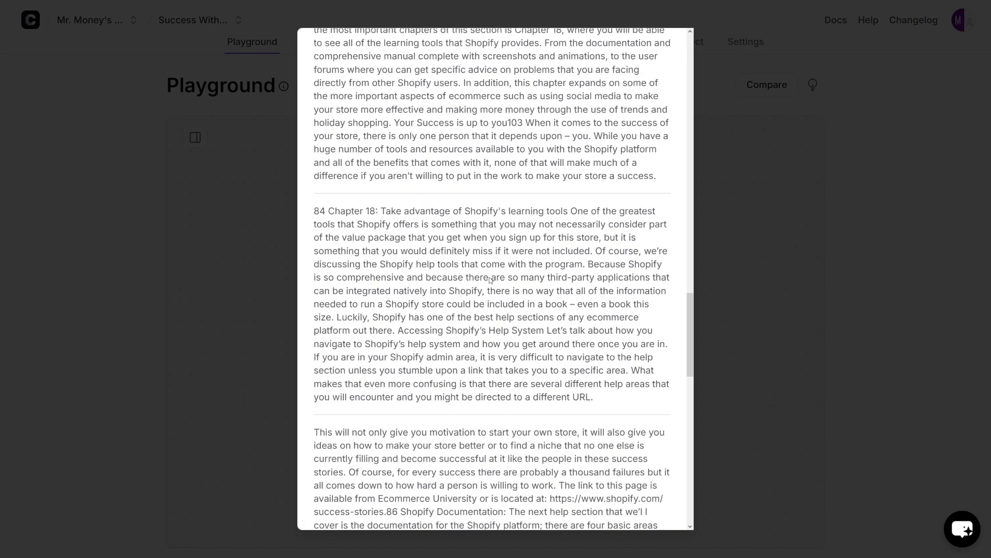
scroll(490, 280, "up", 5)
left_click(767, 199)
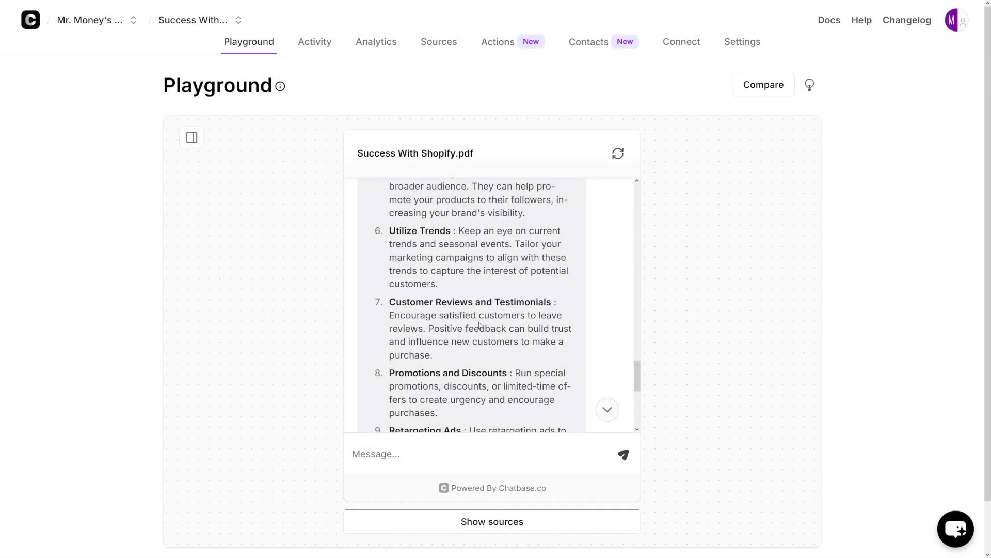
- Reset the playground chat back to the 'Hi! What can I help you with?' greeting
scroll(499, 324, "up", 2)
scroll(517, 291, "down", 8)
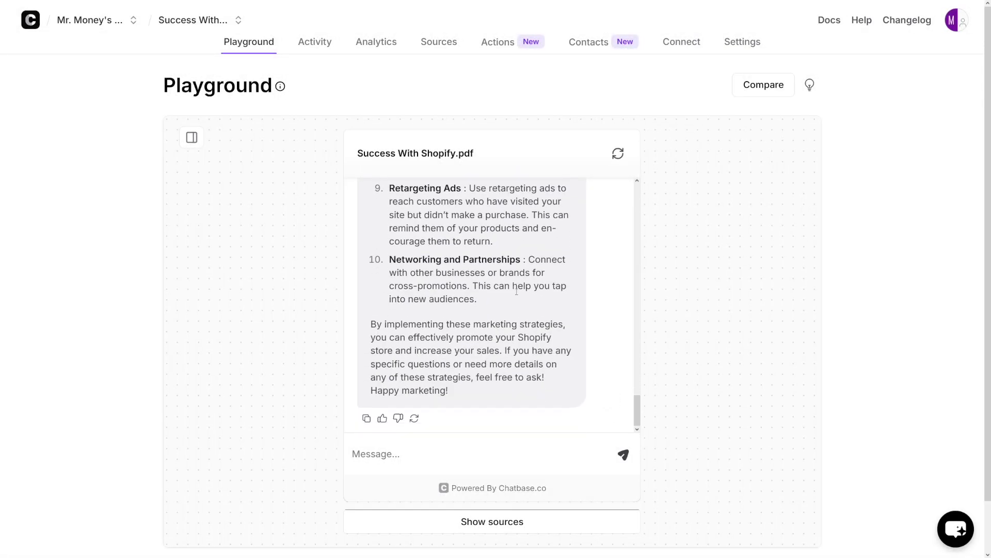
left_click(618, 153)
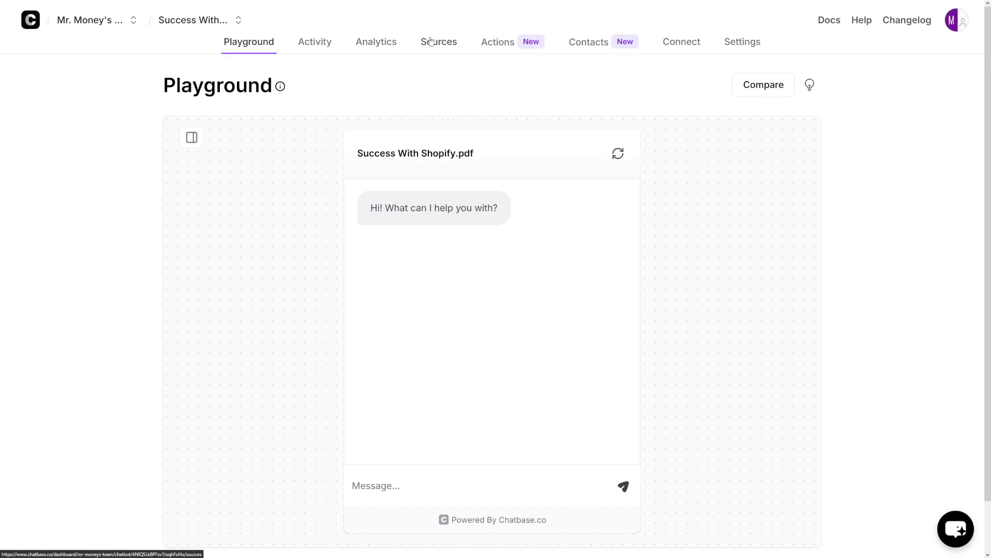
- Open the AI Actions page and look over the Hobby ($40), Standard and Pro plans
left_click(500, 44)
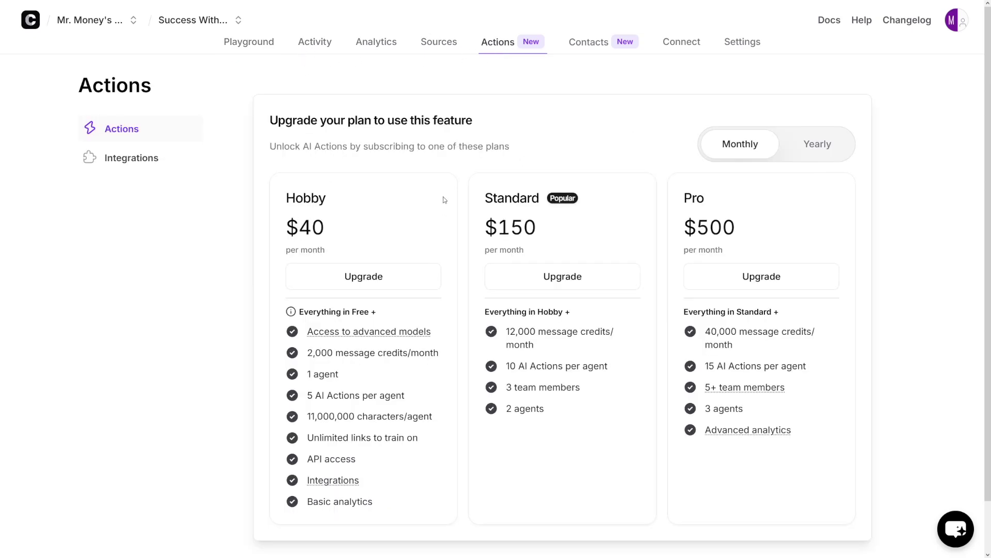
left_click_drag(285, 227, 333, 251)
left_click(332, 252)
- Browse Fiverr's 'chatbot' service results, scrolling through the 8,500+ gigs starting at $125
left_click(684, 43)
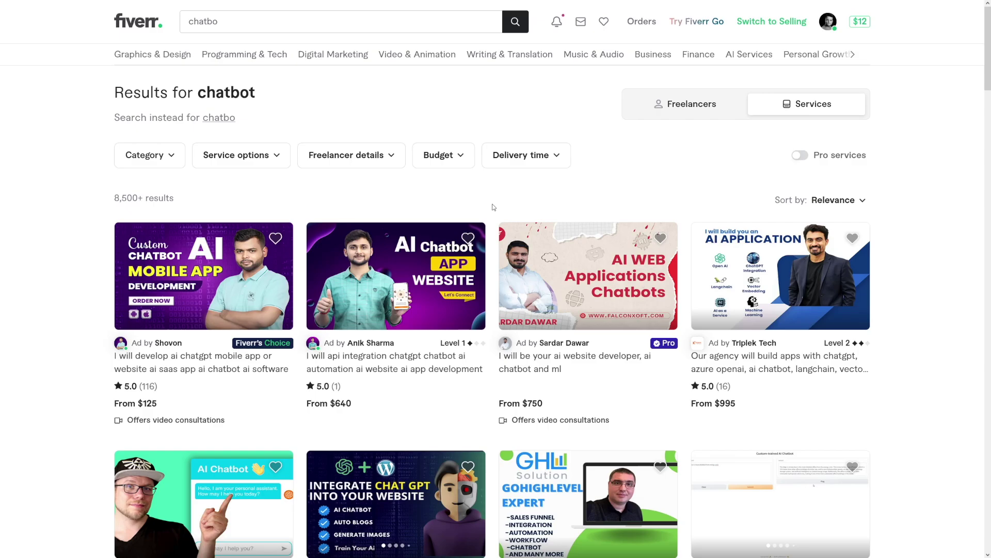
scroll(493, 207, "down", 1)
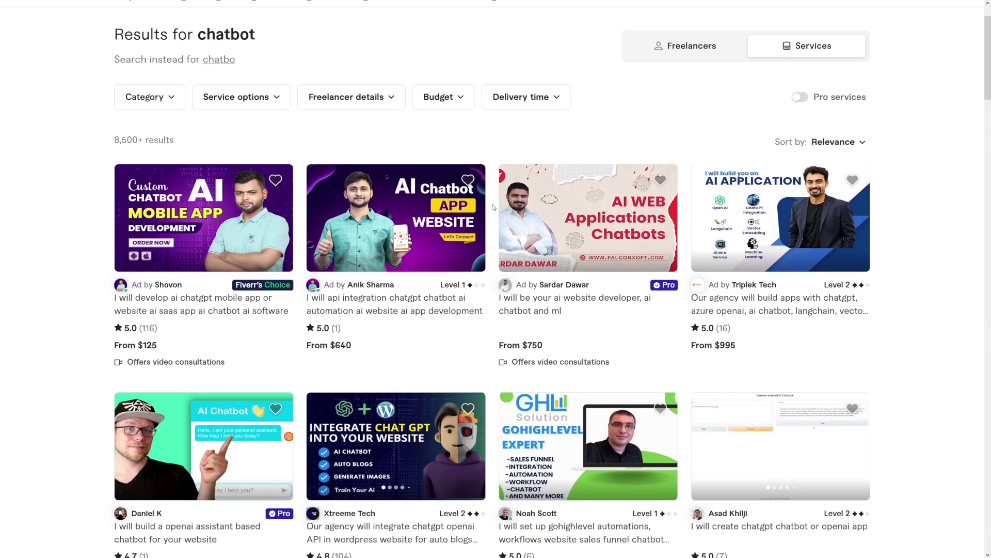
scroll(494, 207, "down", 2)
scroll(571, 233, "up", 1)
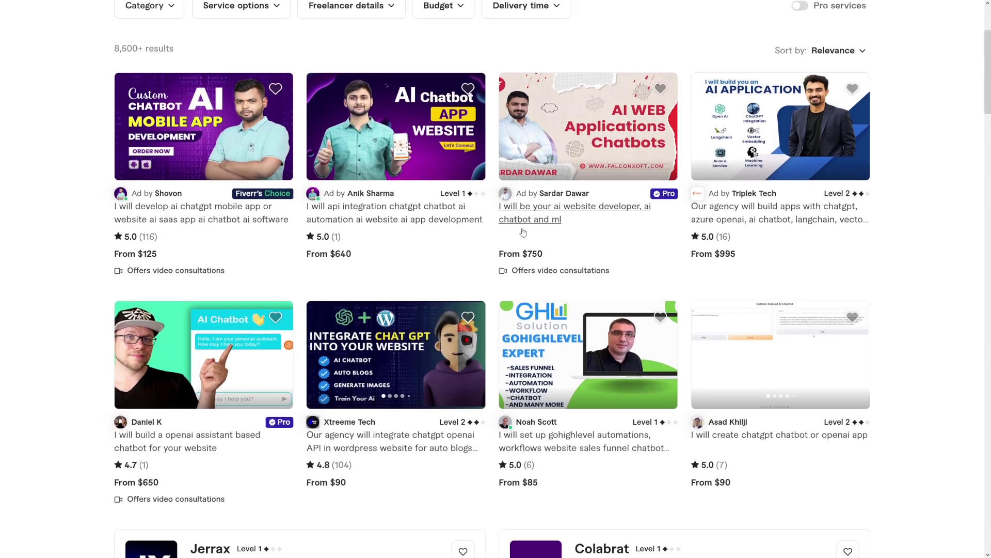
scroll(537, 231, "down", 1)
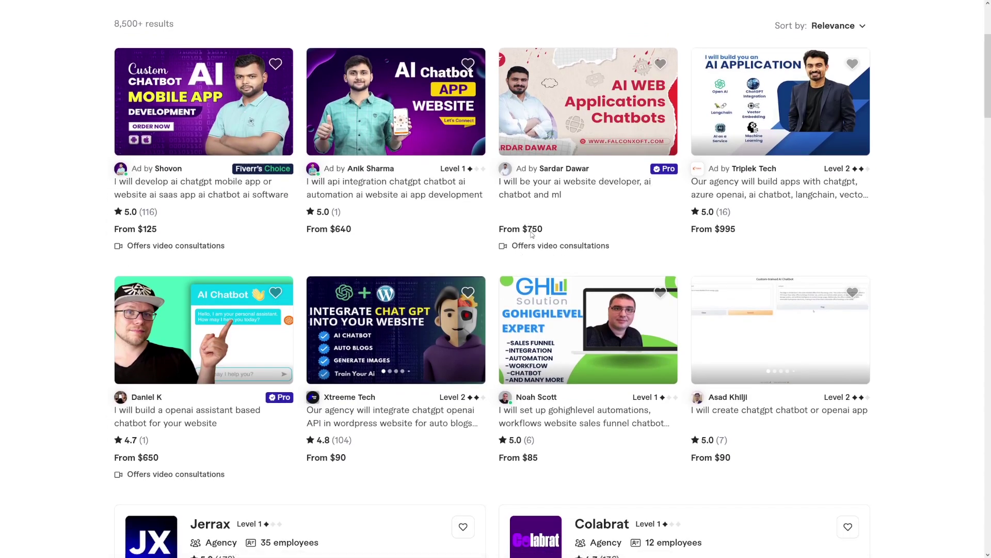
scroll(489, 255, "down", 3)
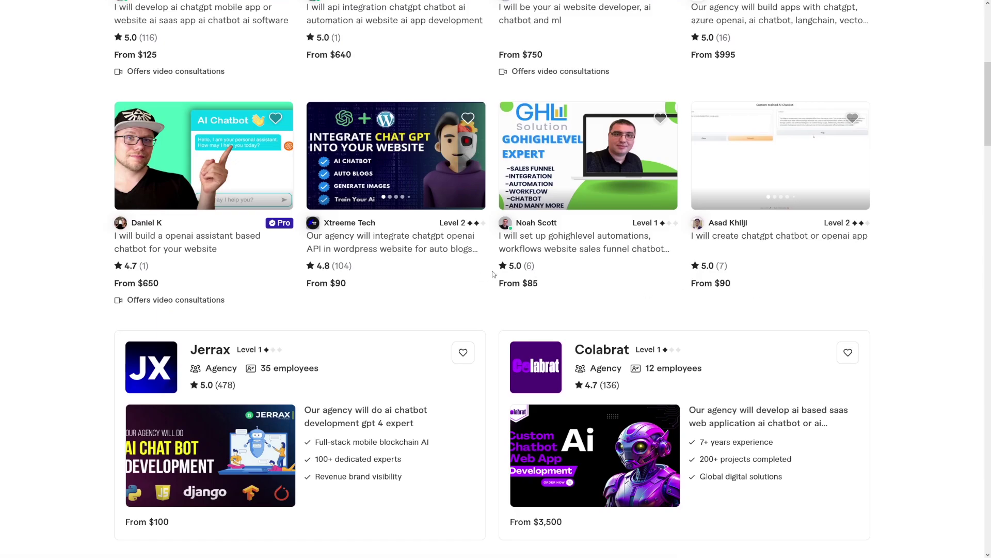
scroll(494, 274, "down", 8)
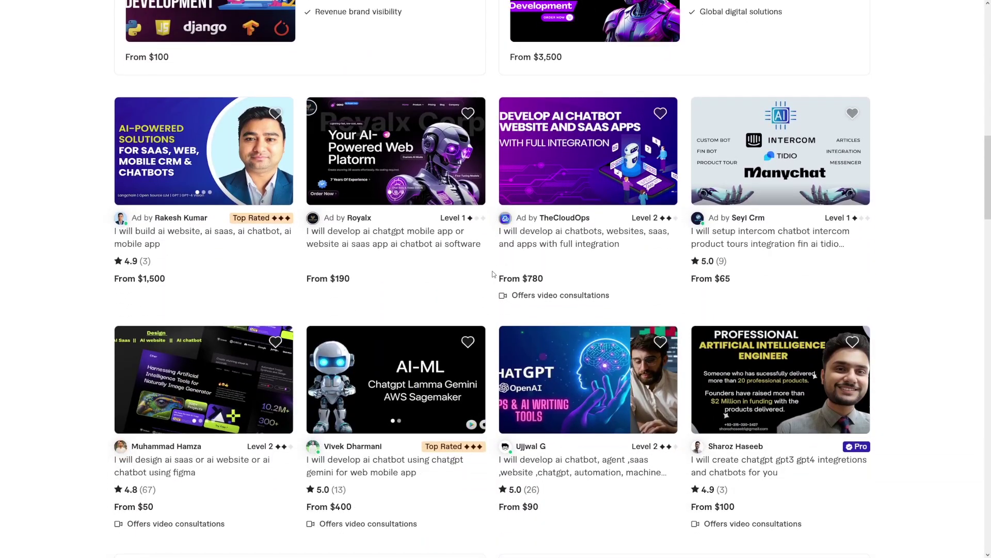
scroll(497, 275, "down", 4)
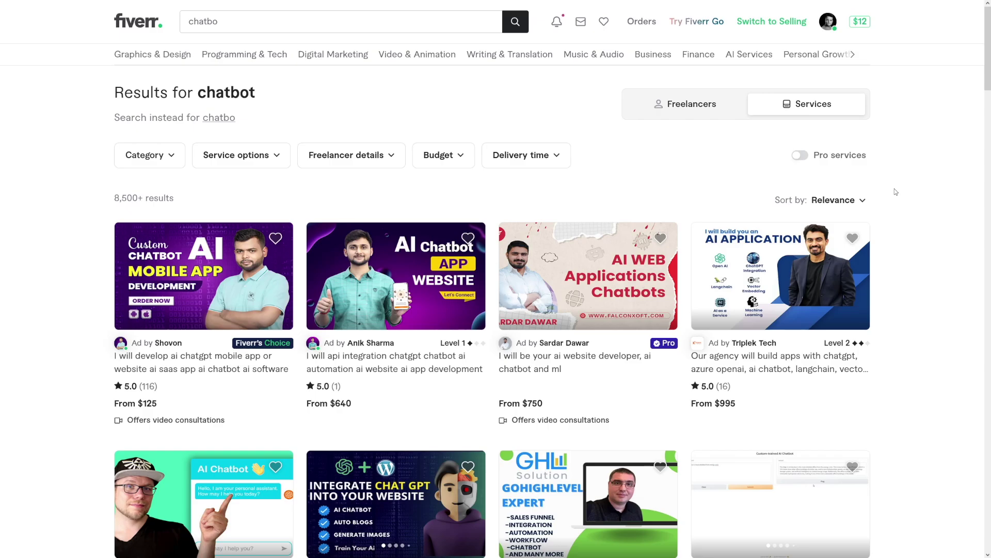
- Scroll further through the Fiverr chatbot gigs, then return to Chatbase's Chat Interface settings
scroll(895, 192, "down", 3)
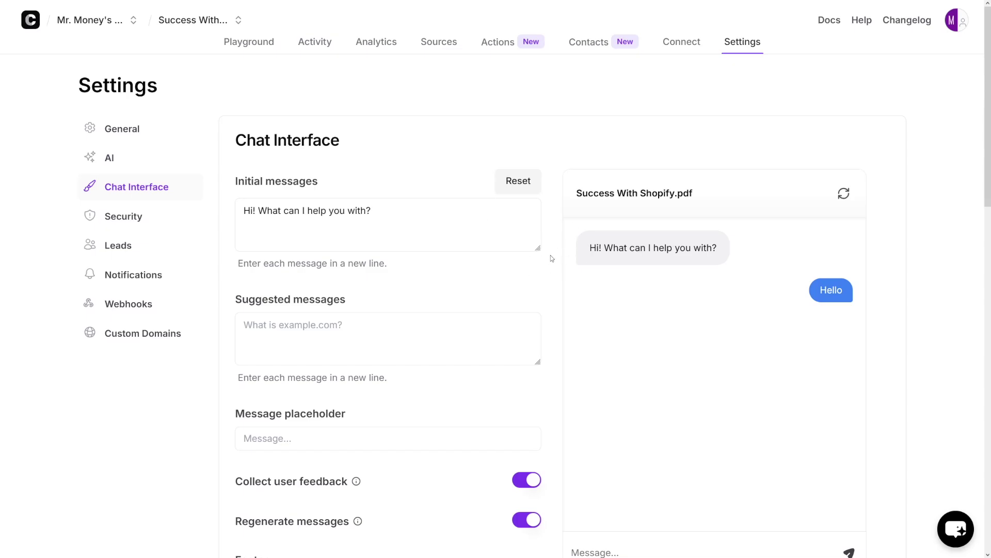
- Set the chat window Theme to dark, then go to the agent's Connect page
scroll(550, 255, "down", 7)
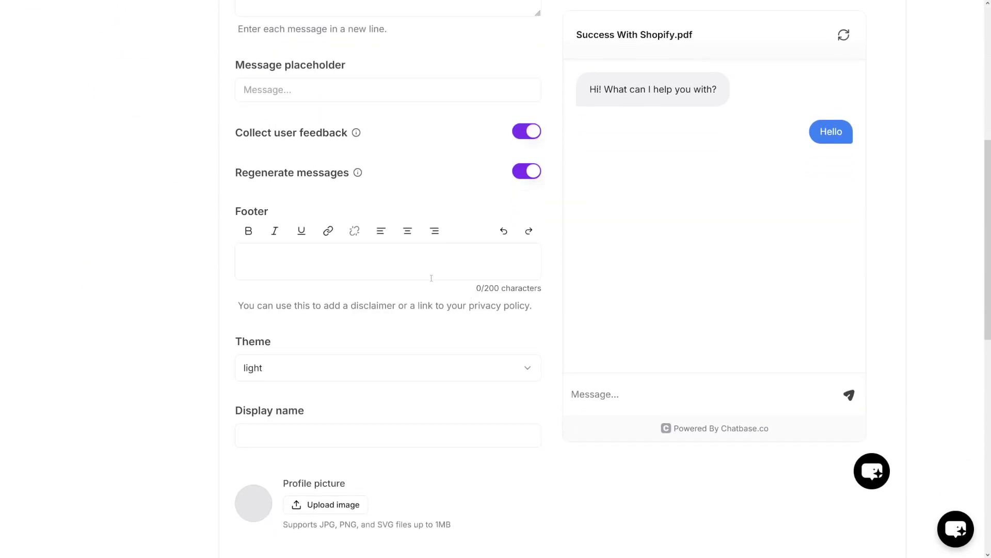
scroll(491, 325, "down", 1)
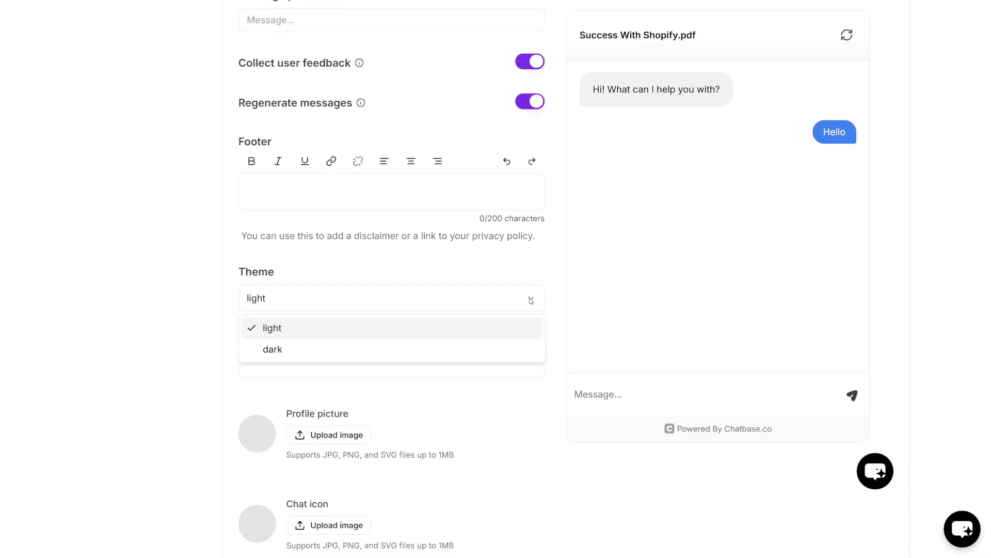
left_click(303, 351)
scroll(525, 343, "up", 3)
scroll(525, 343, "up", 5)
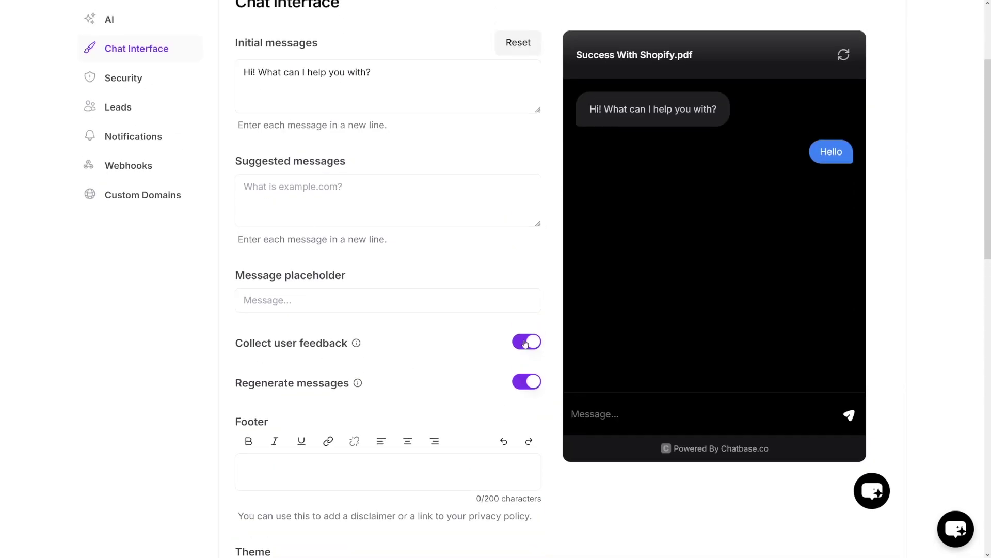
scroll(674, 310, "down", 1)
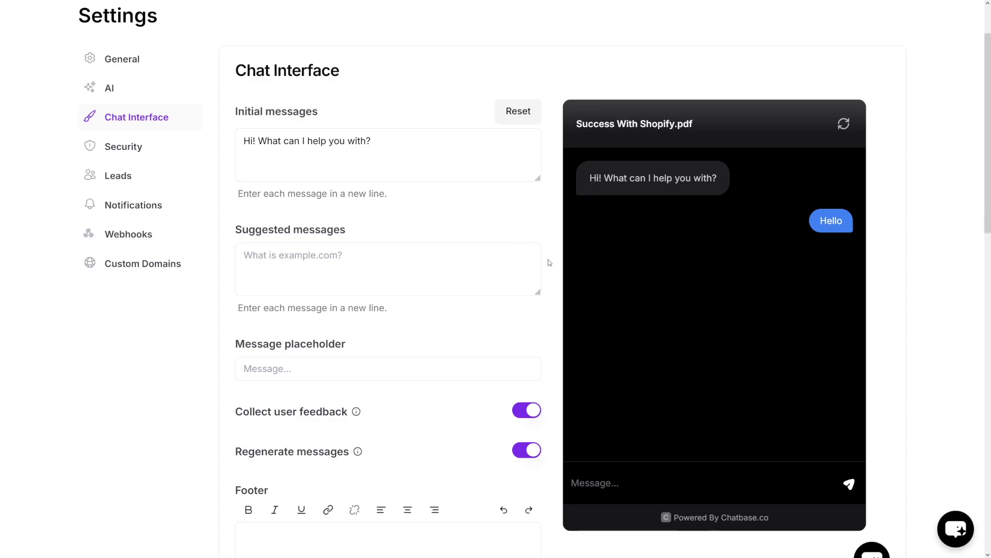
scroll(536, 263, "up", 2)
left_click(683, 42)
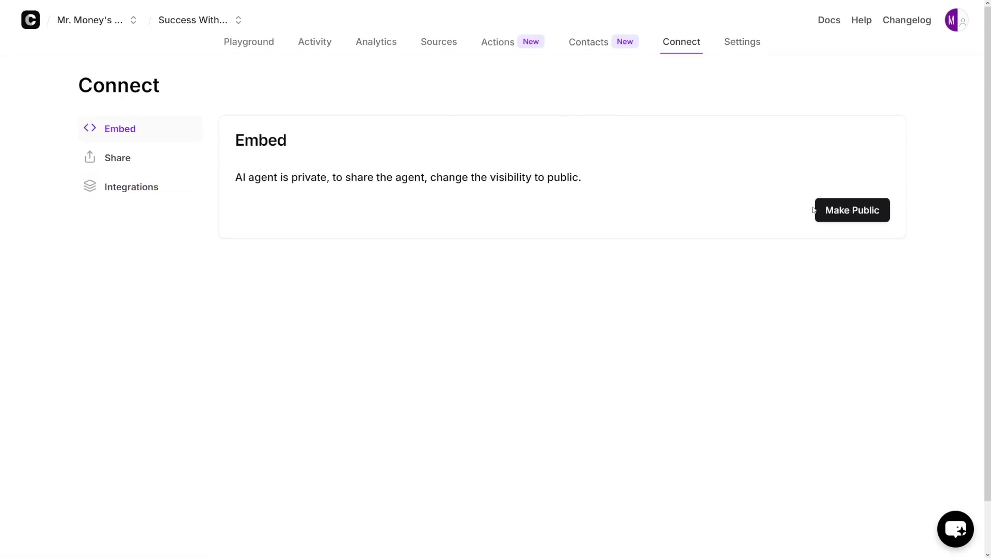
- Make the agent public and review the chat bubble embed script and secret key section
left_click(843, 210)
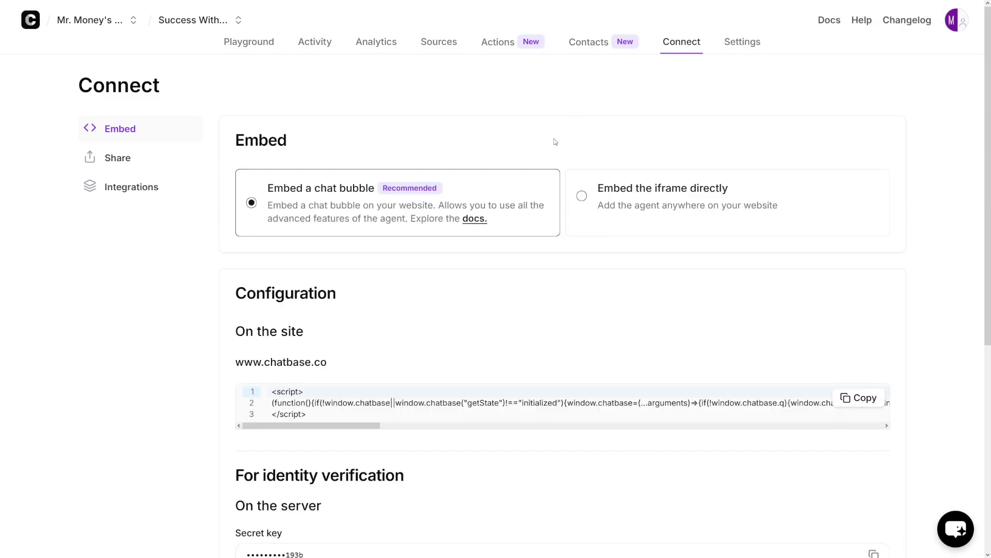
scroll(551, 157, "down", 5)
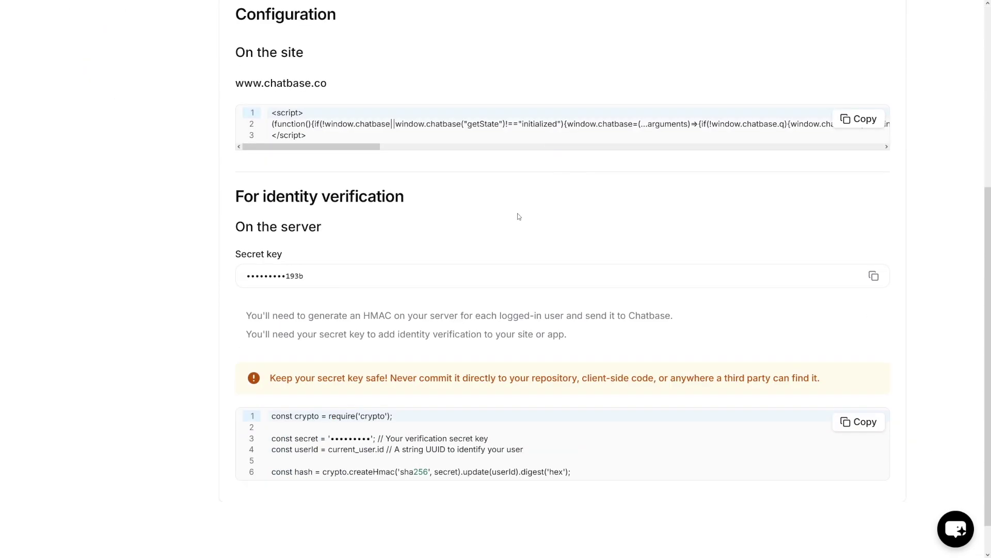
scroll(518, 215, "up", 5)
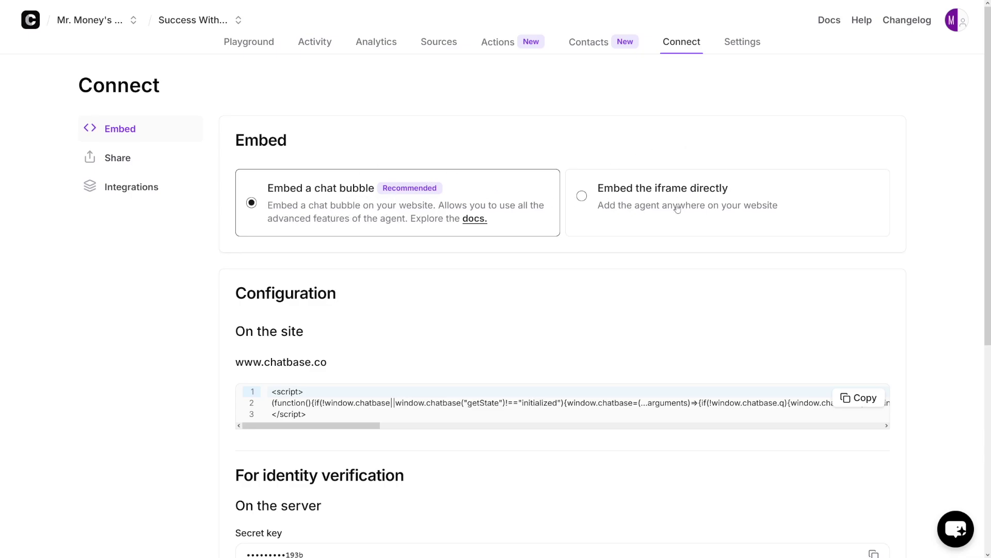
scroll(499, 273, "down", 4)
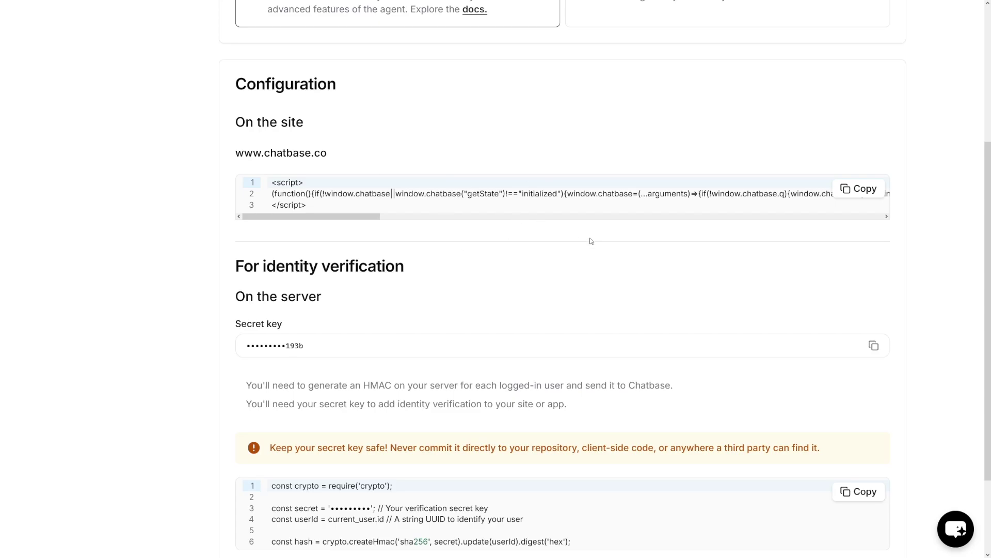
scroll(552, 307, "up", 4)
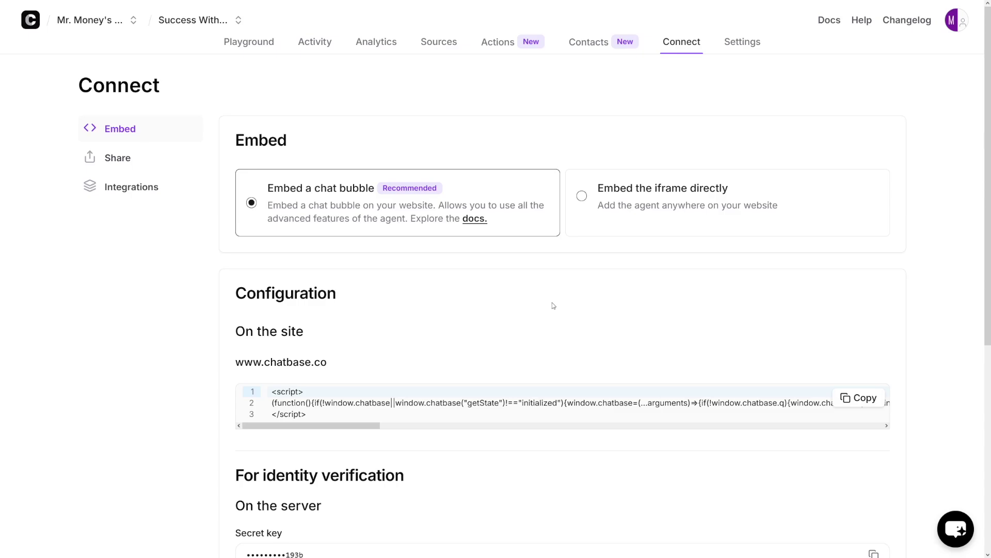
scroll(568, 300, "down", 4)
scroll(304, 330, "down", 1)
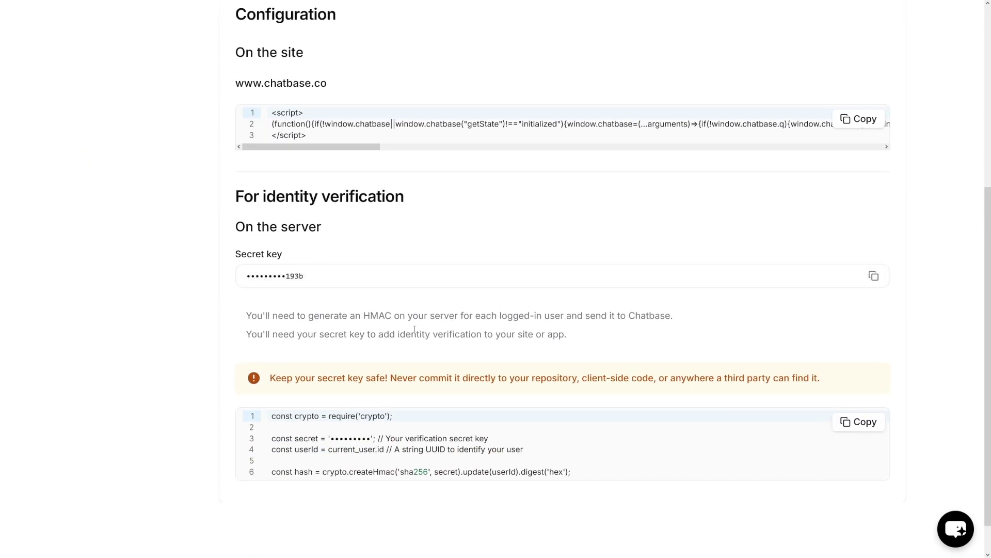
scroll(531, 322, "up", 4)
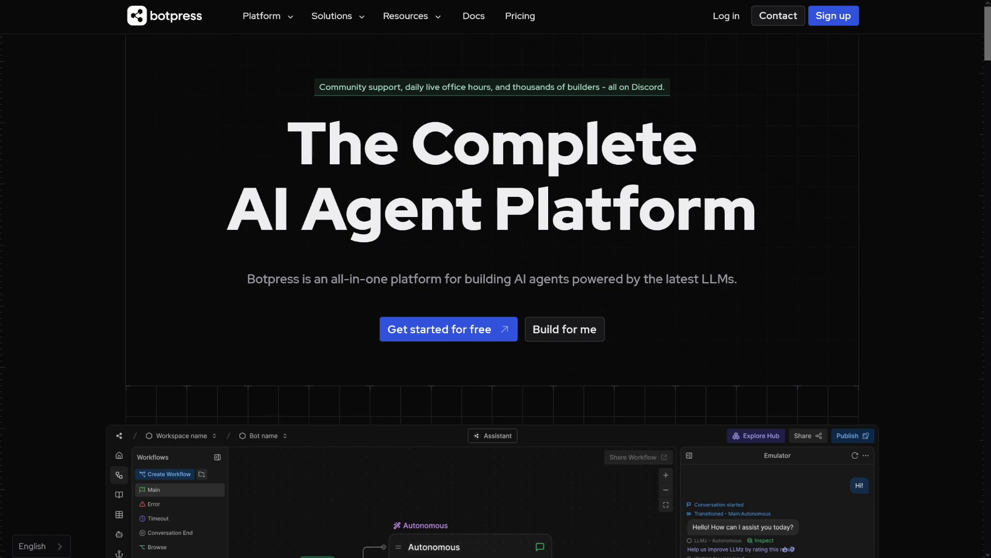
scroll(621, 191, "down", 6)
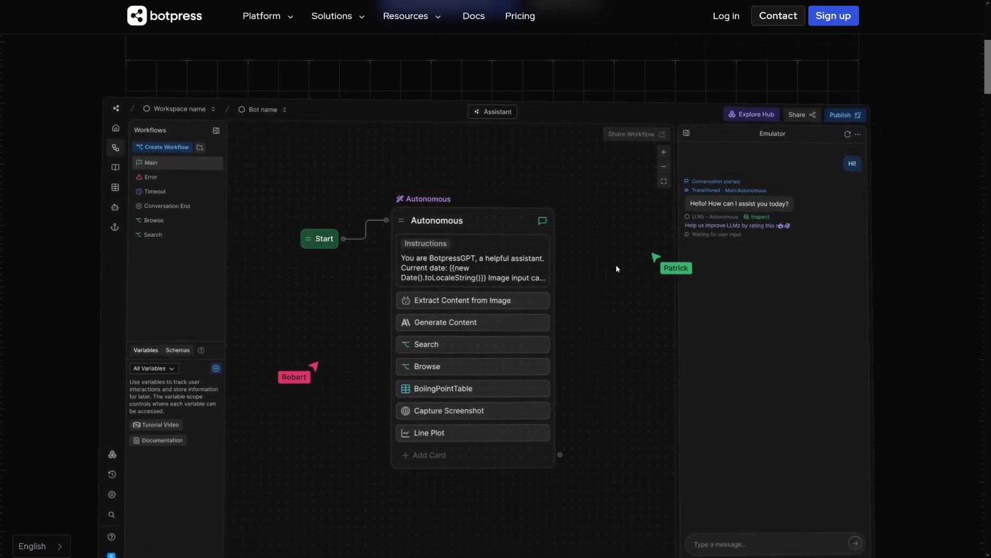
scroll(617, 268, "down", 10)
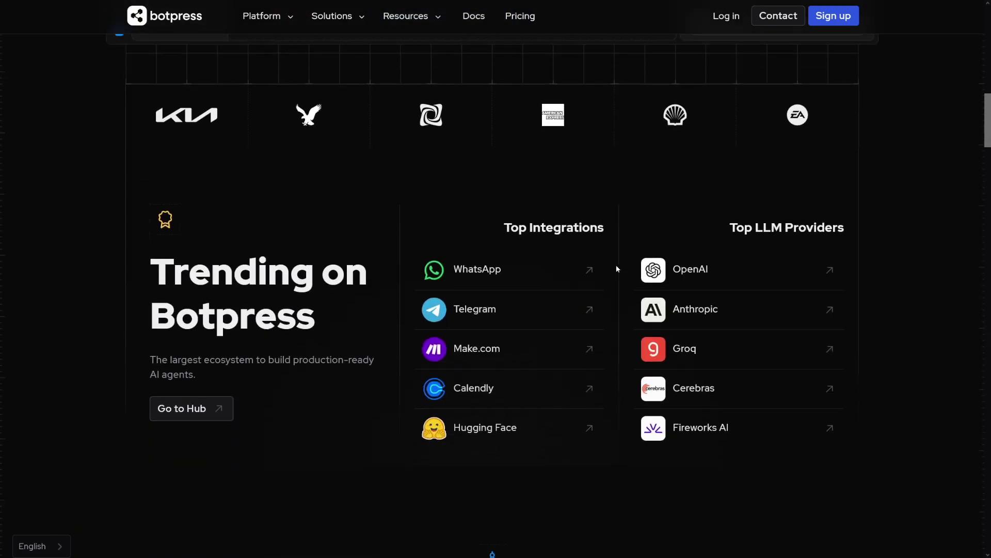
scroll(617, 269, "up", 1)
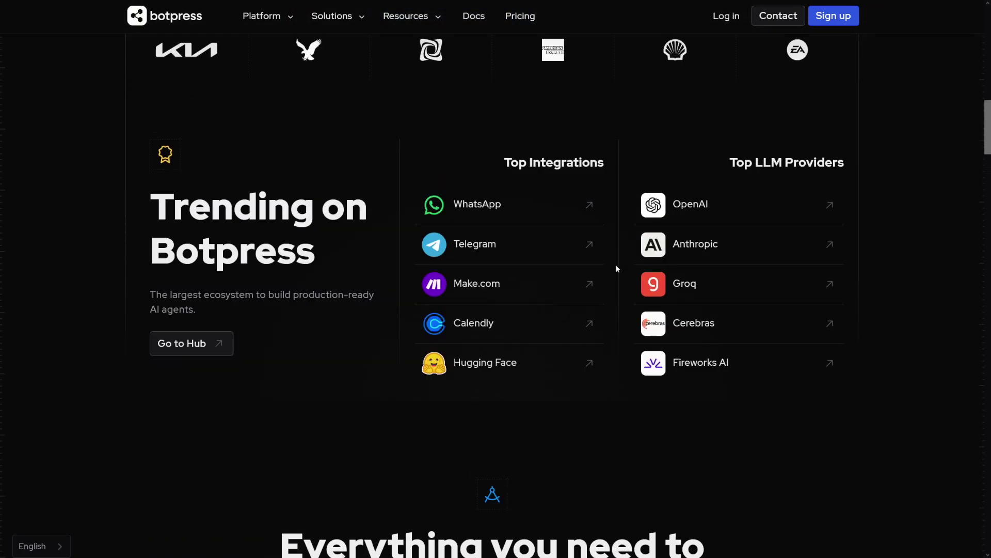
scroll(694, 243, "down", 5)
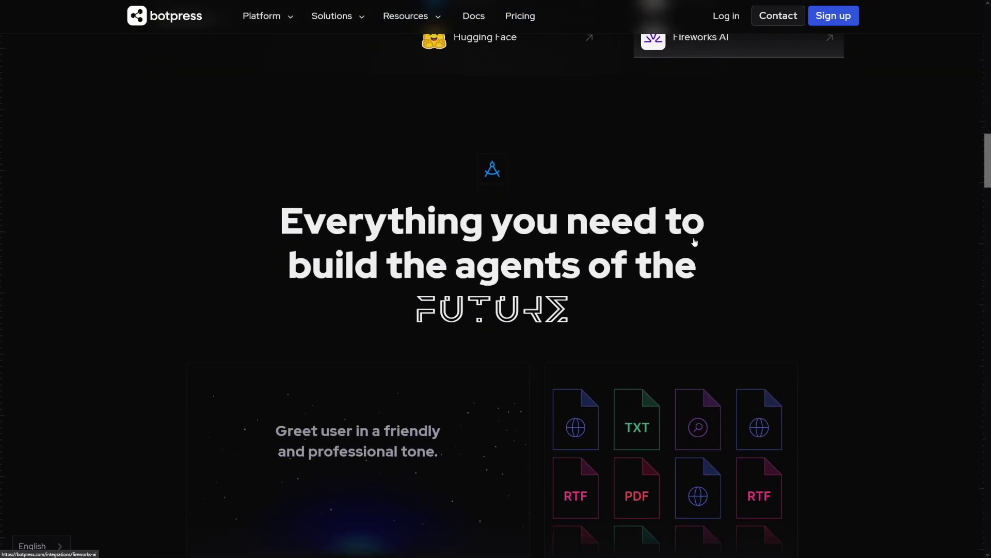
scroll(529, 244, "down", 8)
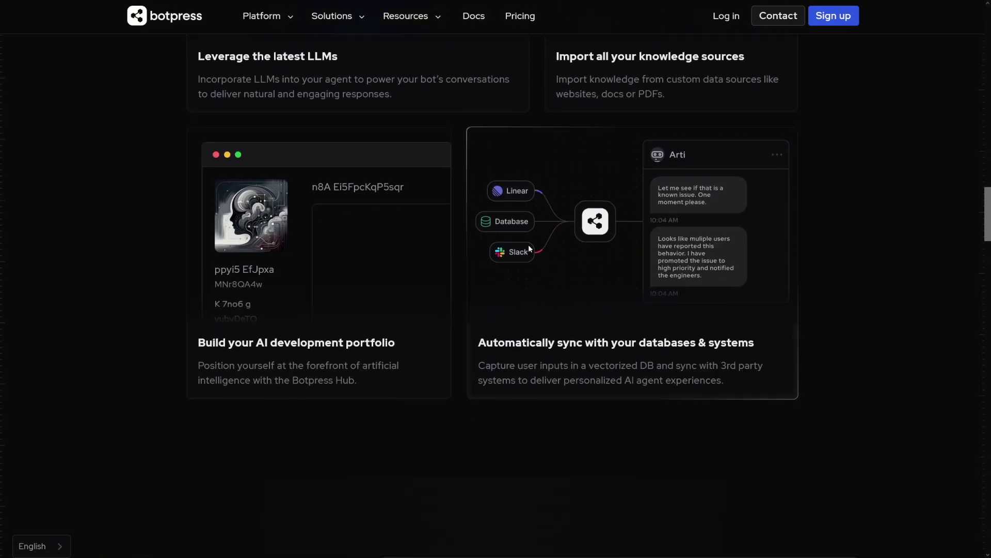
scroll(528, 244, "down", 7)
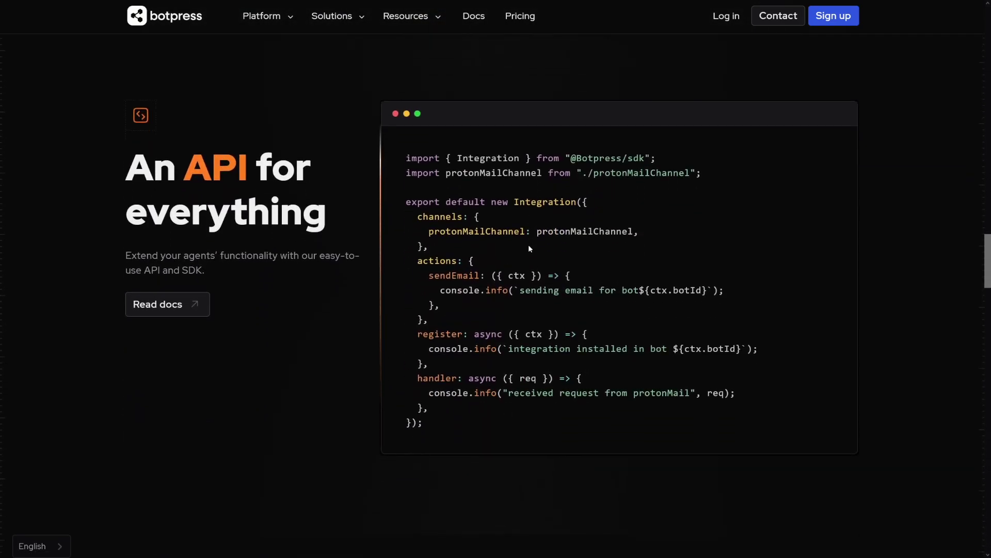